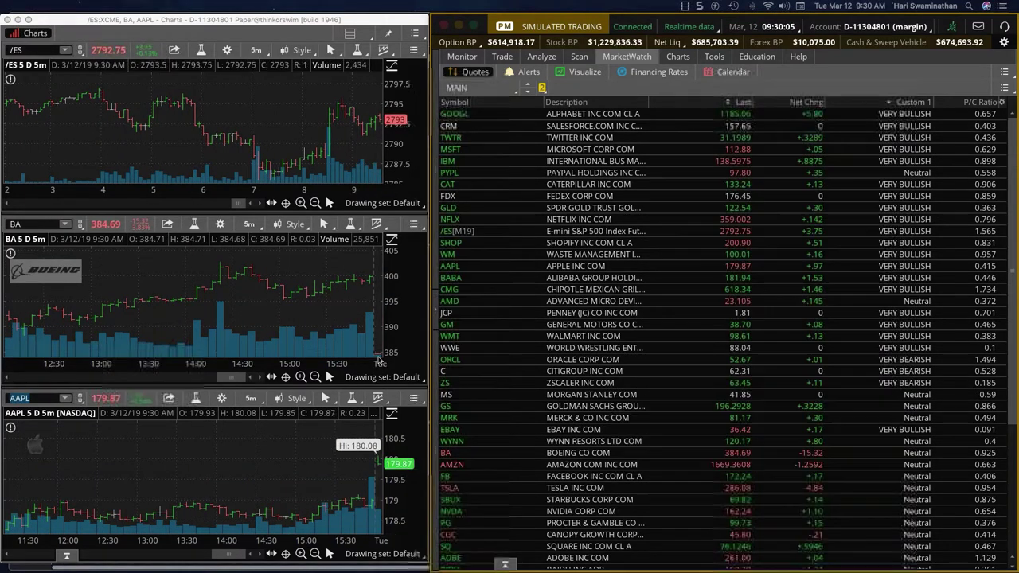
- Load AAPL for analysis and add a simulated buy of five 15 MAR 19 180 calls from the option chain
{"action": "left_click", "coordinate": [542, 58]}
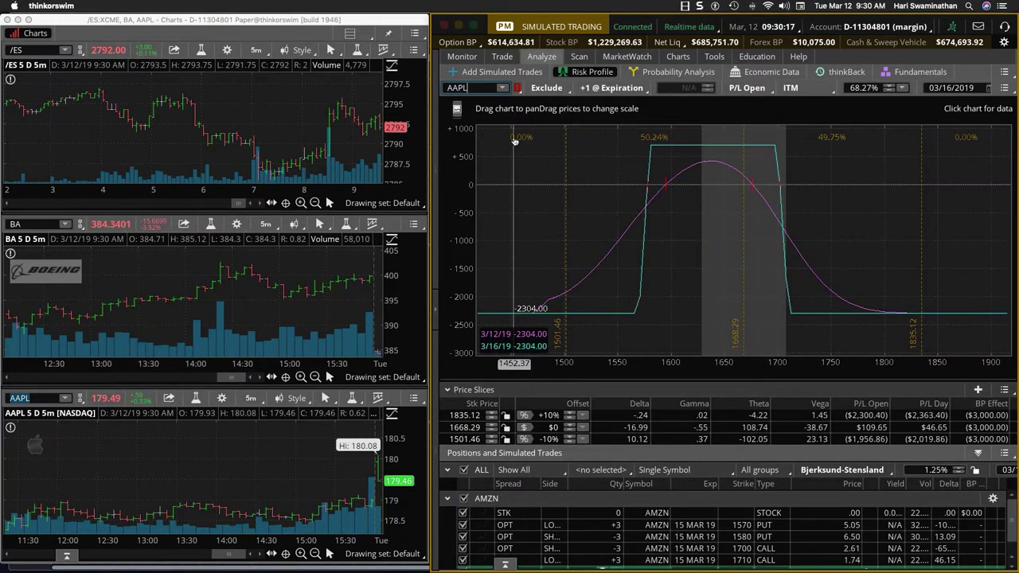
{"action": "key", "text": "Return"}
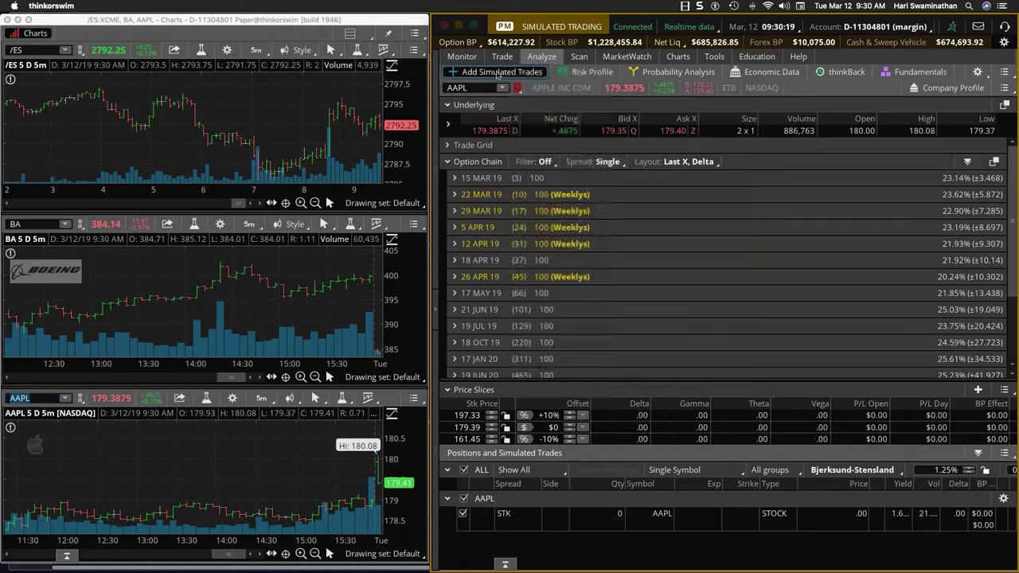
{"action": "left_click", "coordinate": [454, 178]}
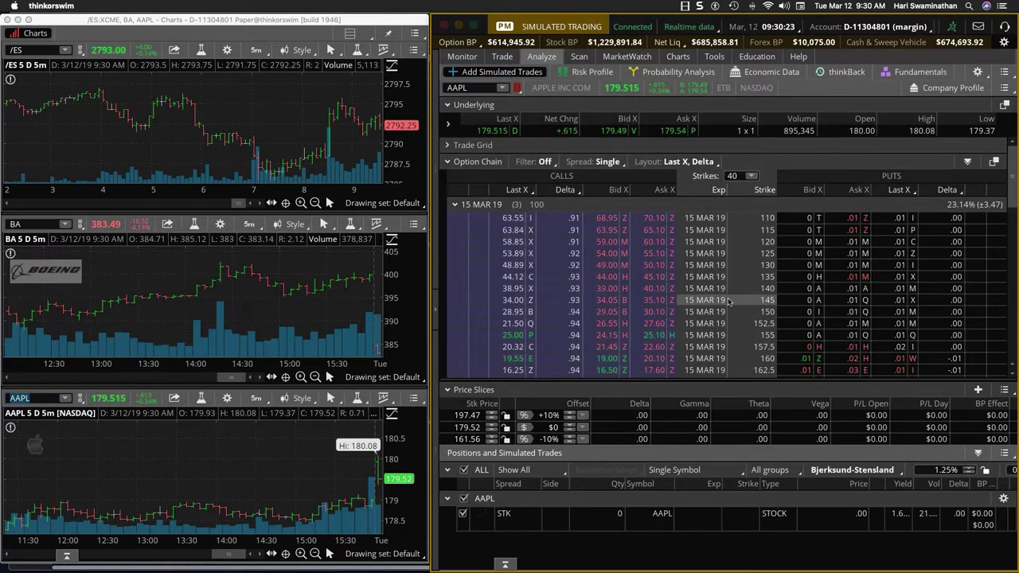
{"action": "scroll", "coordinate": [728, 302], "scroll_direction": "down", "scroll_amount": 5}
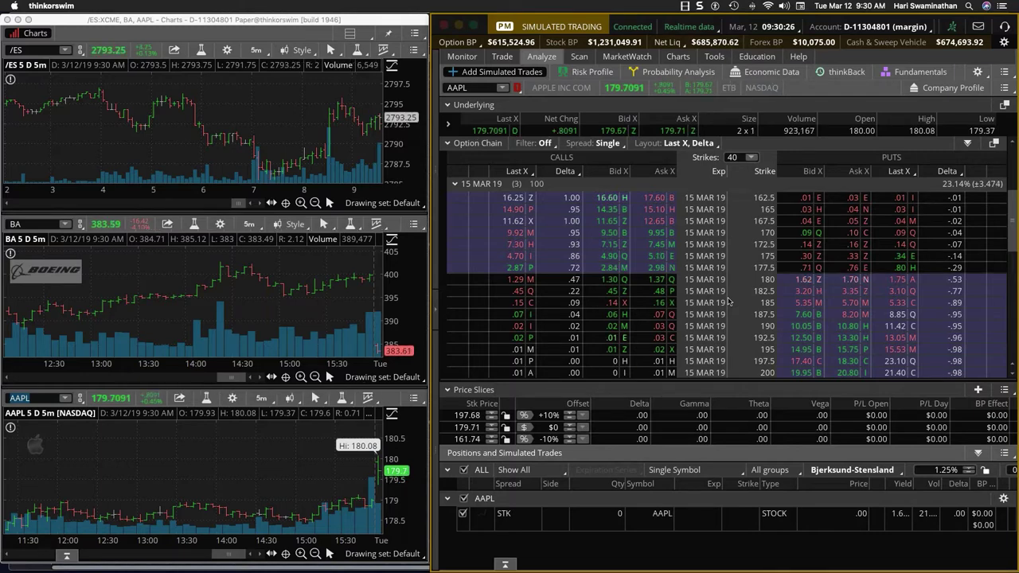
{"action": "left_click", "coordinate": [647, 281]}
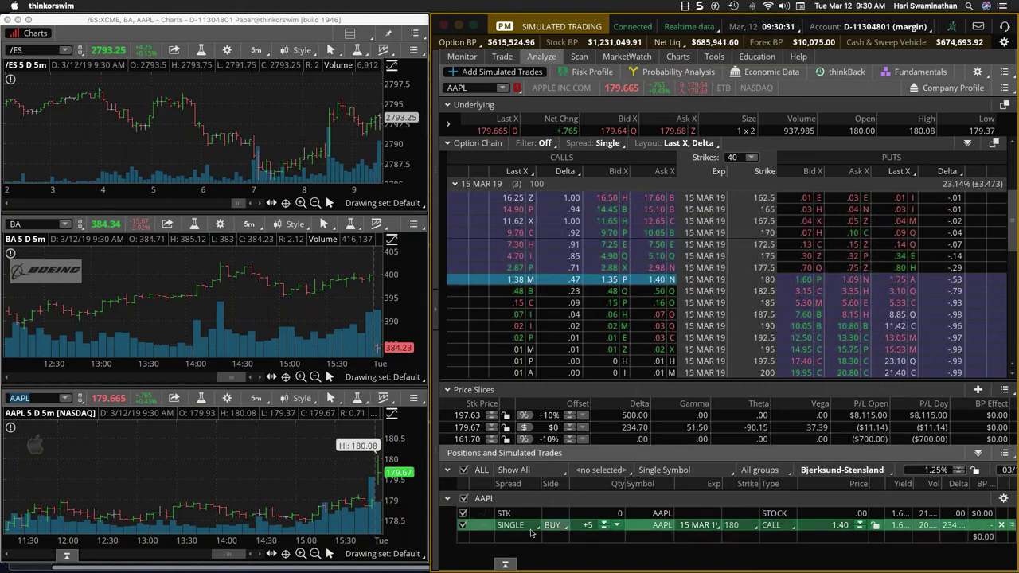
- Create a duplicate order from the simulated AAPL 180 call trade and send it
{"action": "right_click", "coordinate": [475, 525]}
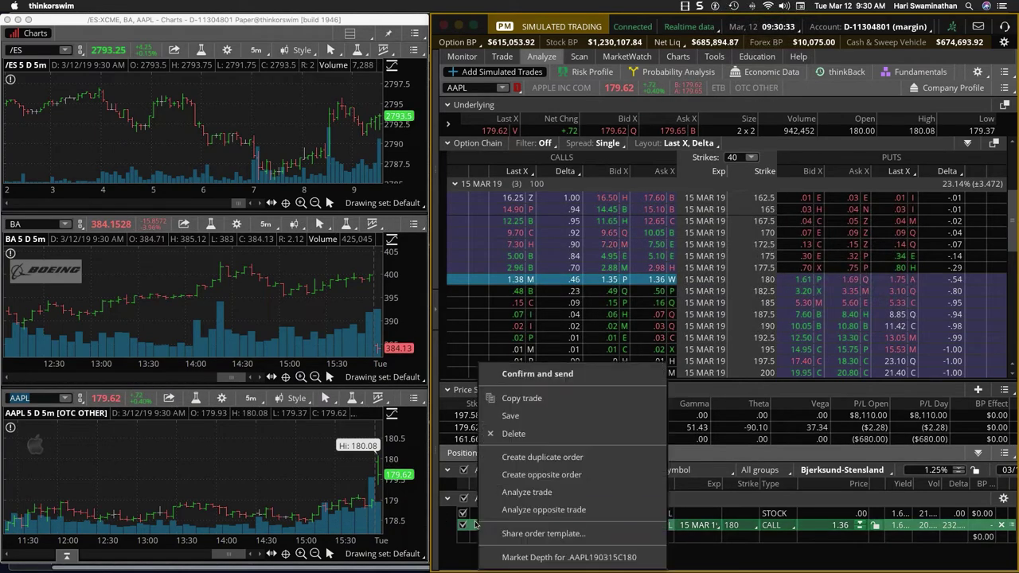
{"action": "left_click", "coordinate": [543, 458]}
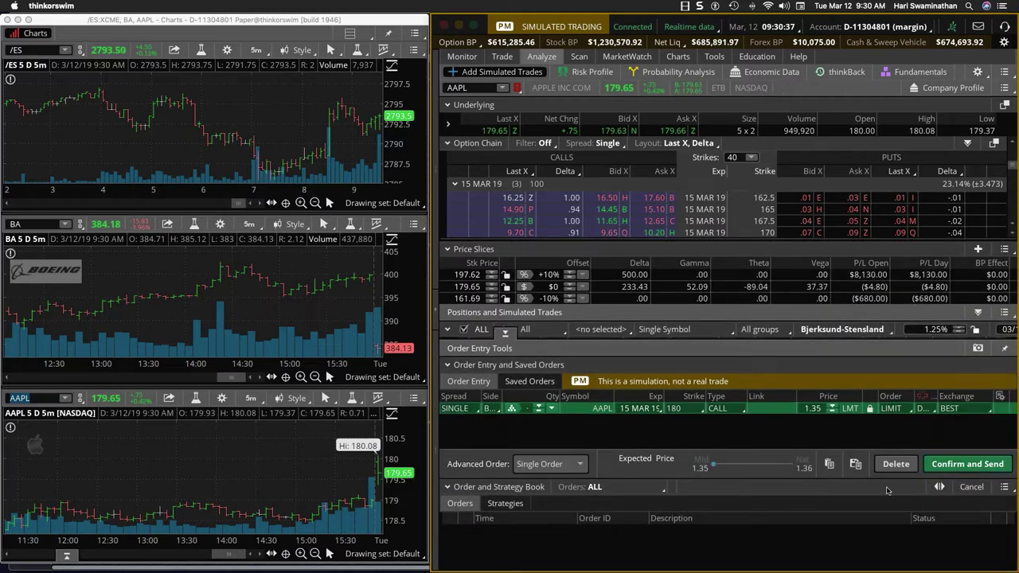
{"action": "left_click", "coordinate": [961, 468]}
{"action": "left_click", "coordinate": [961, 462]}
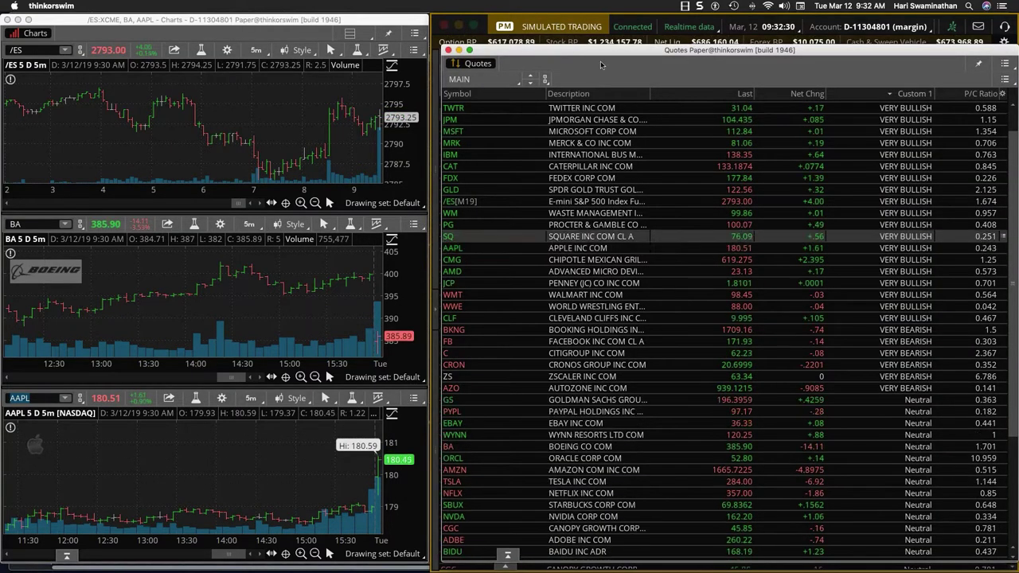
- From the account positions, create a closing order for the five AAPL 180 calls and send it at a 1.86 limit
{"action": "left_click_drag", "start_coordinate": [600, 60], "coordinate": [612, 423]}
{"action": "left_click", "coordinate": [462, 56]}
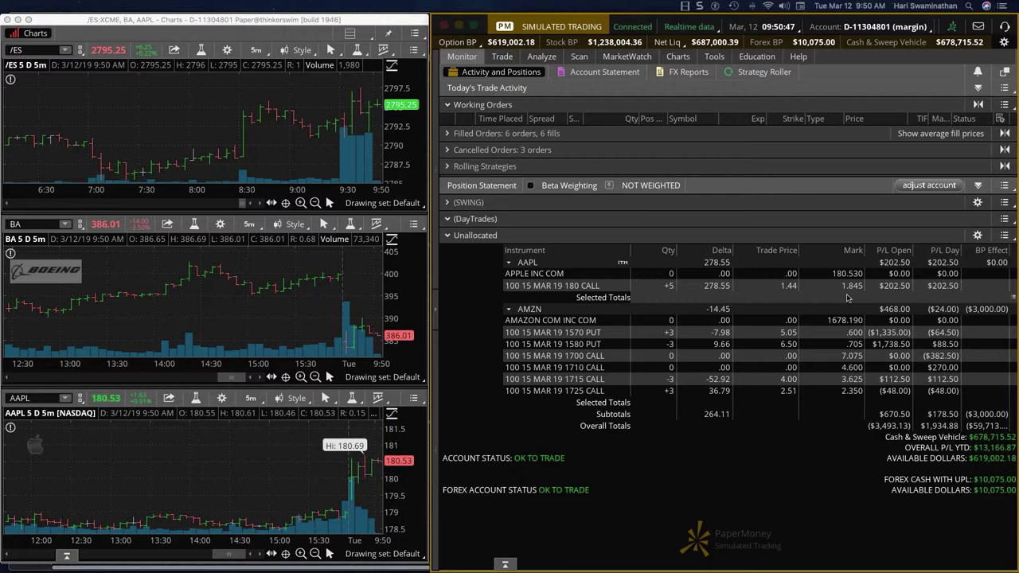
{"action": "right_click", "coordinate": [578, 289]}
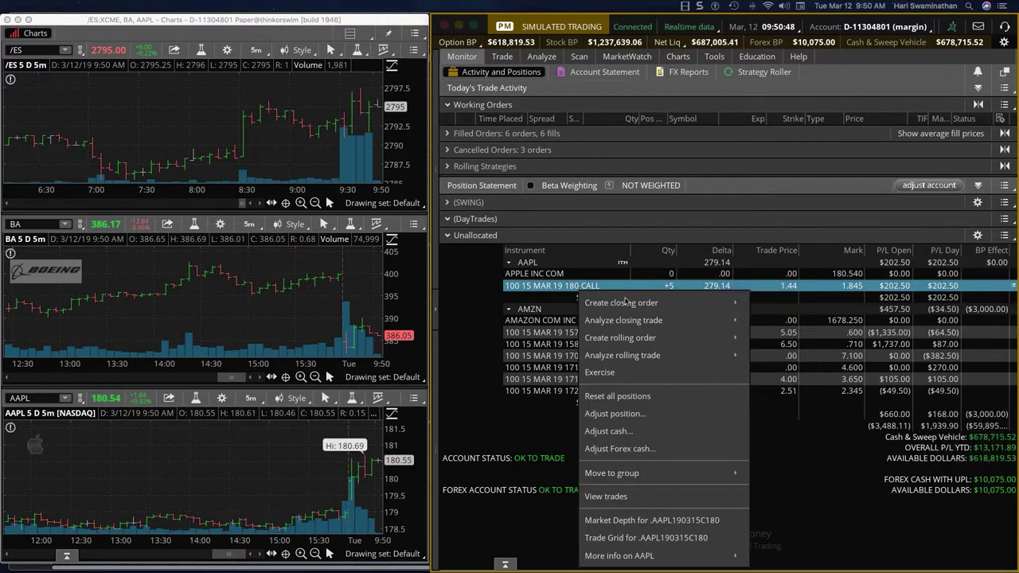
{"action": "mouse_move", "coordinate": [660, 306]}
{"action": "left_click", "coordinate": [796, 302]}
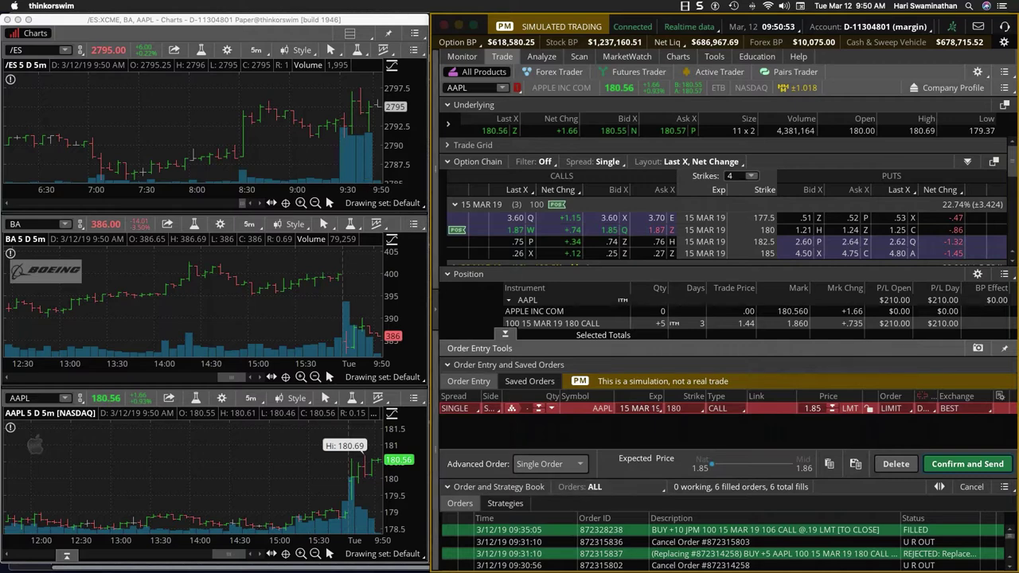
{"action": "left_click", "coordinate": [793, 467]}
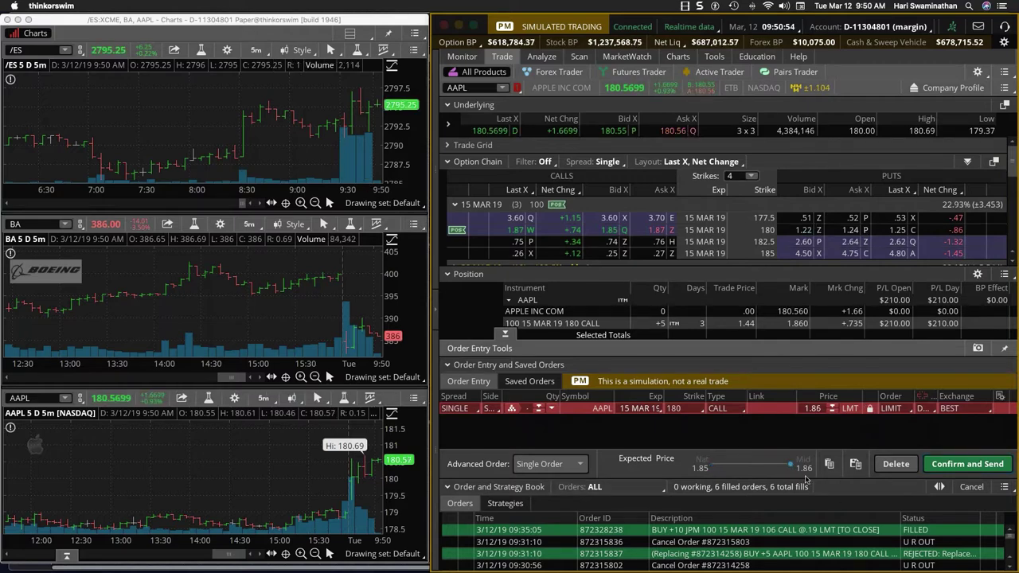
{"action": "left_click", "coordinate": [959, 466]}
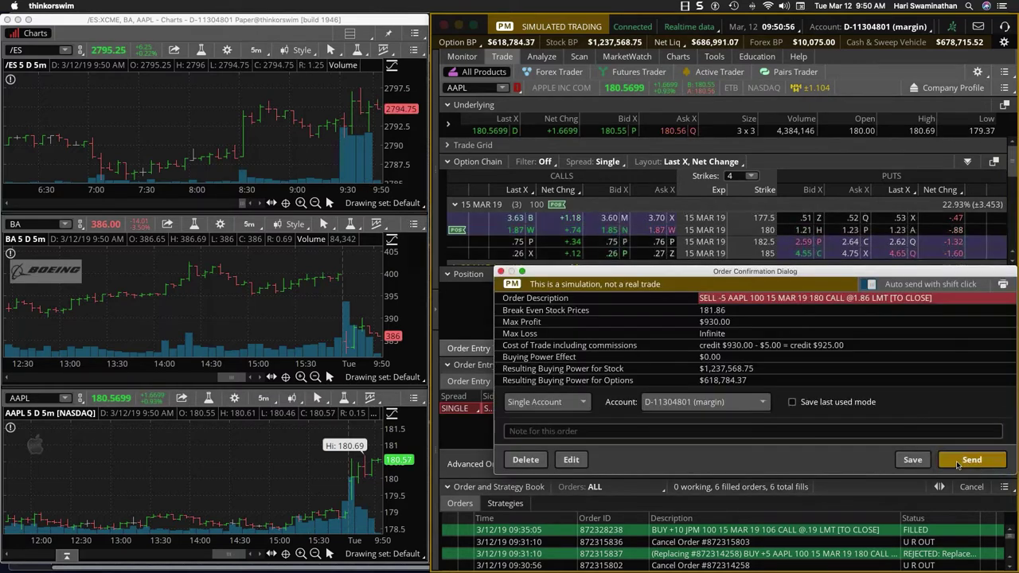
{"action": "left_click", "coordinate": [959, 463]}
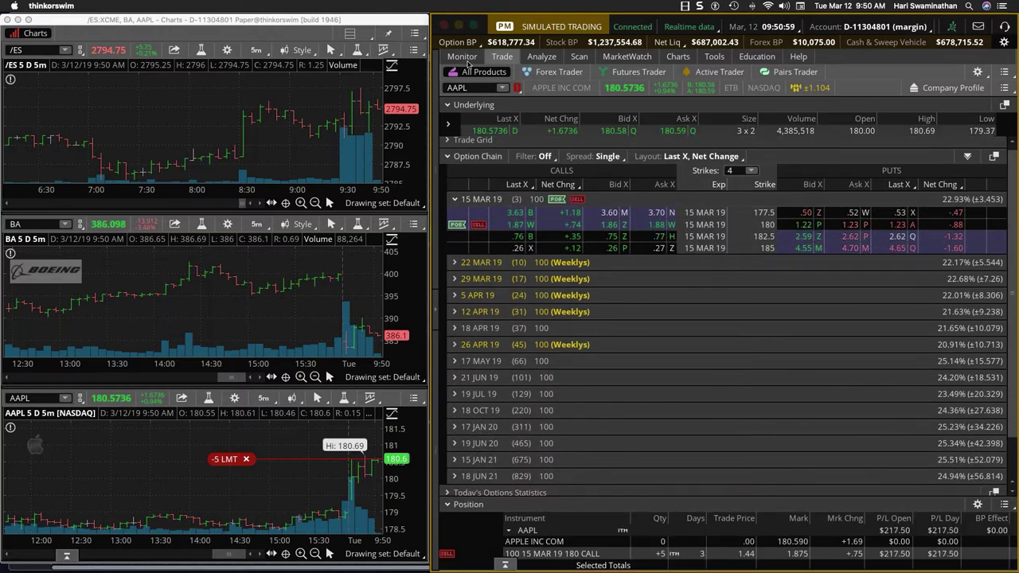
- Create a new closing order for the AAPL 180 call position and send it at a 1.97 limit
{"action": "left_click", "coordinate": [461, 58]}
{"action": "right_click", "coordinate": [593, 286]}
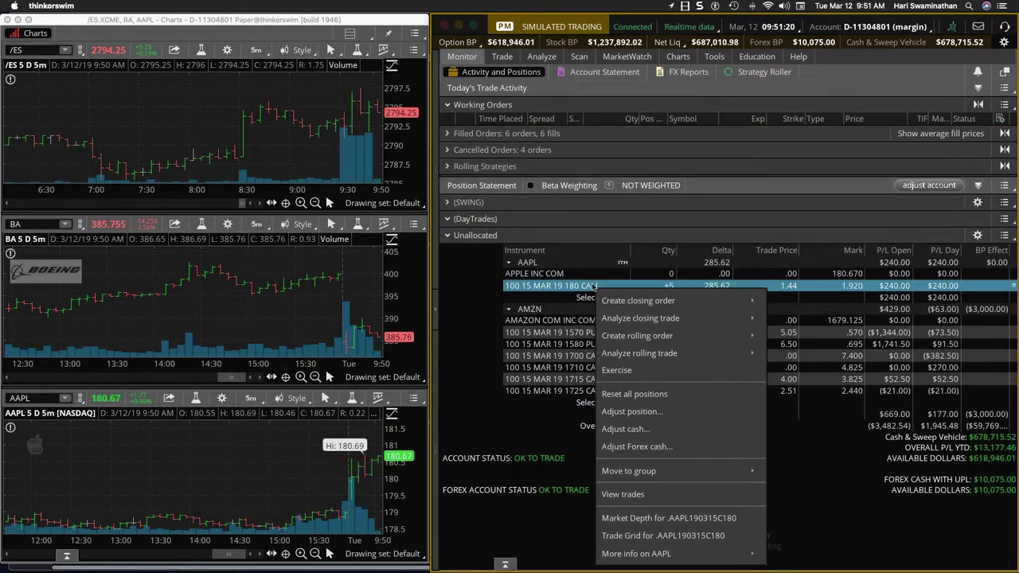
{"action": "mouse_move", "coordinate": [637, 304]}
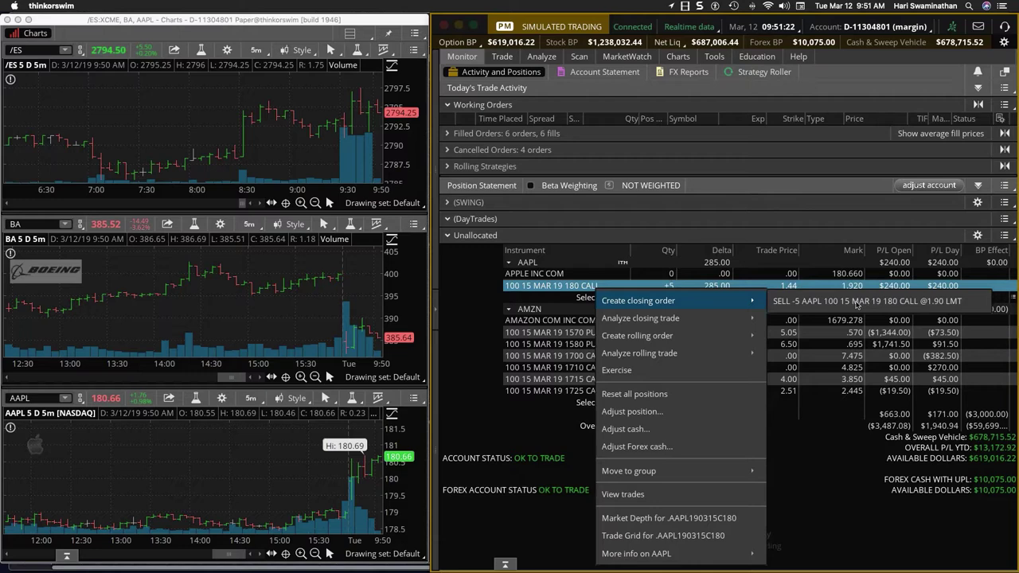
{"action": "left_click", "coordinate": [854, 301]}
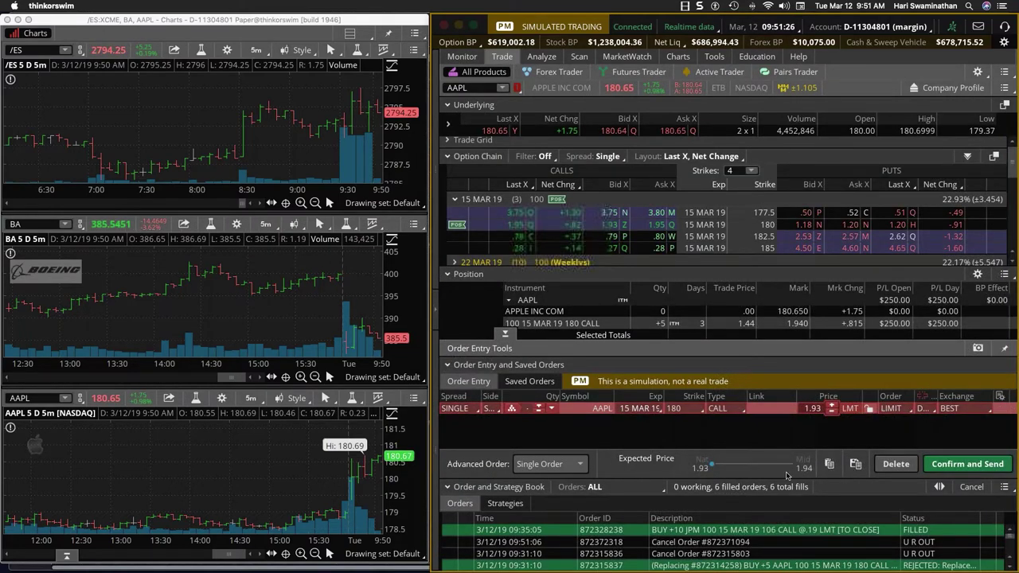
{"action": "left_click", "coordinate": [792, 466]}
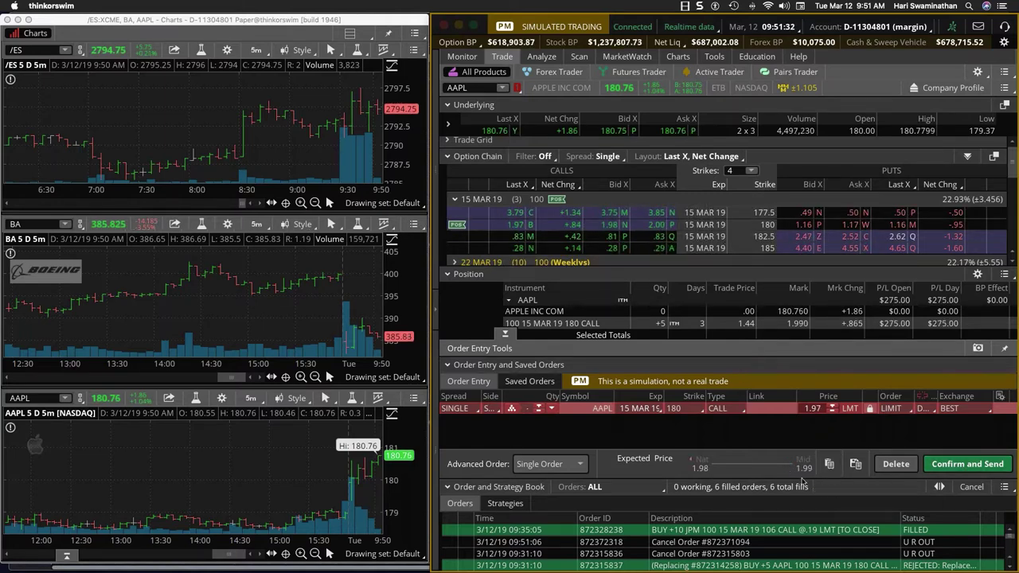
{"action": "mouse_move", "coordinate": [793, 469]}
{"action": "left_click", "coordinate": [967, 464]}
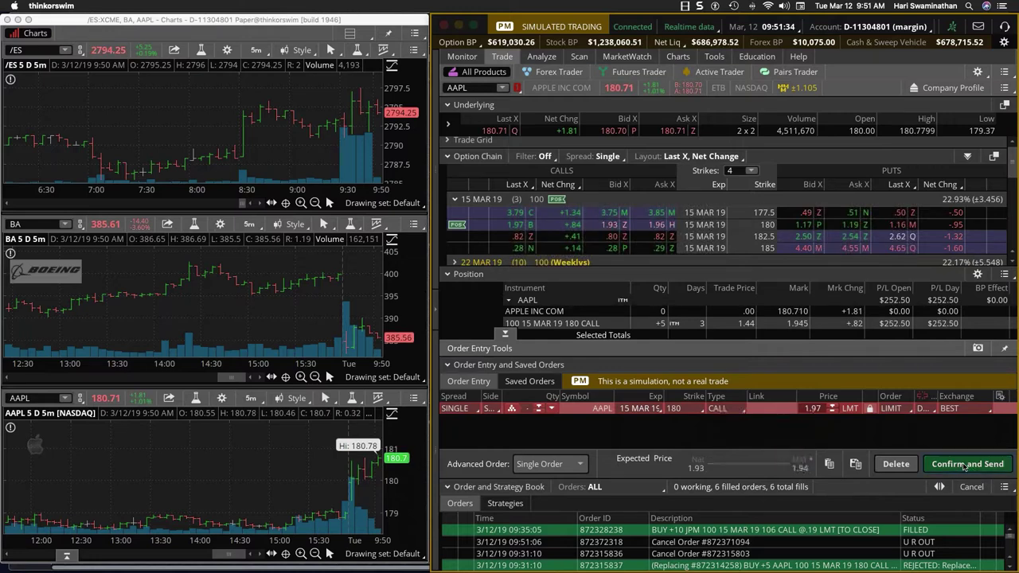
{"action": "left_click", "coordinate": [973, 462]}
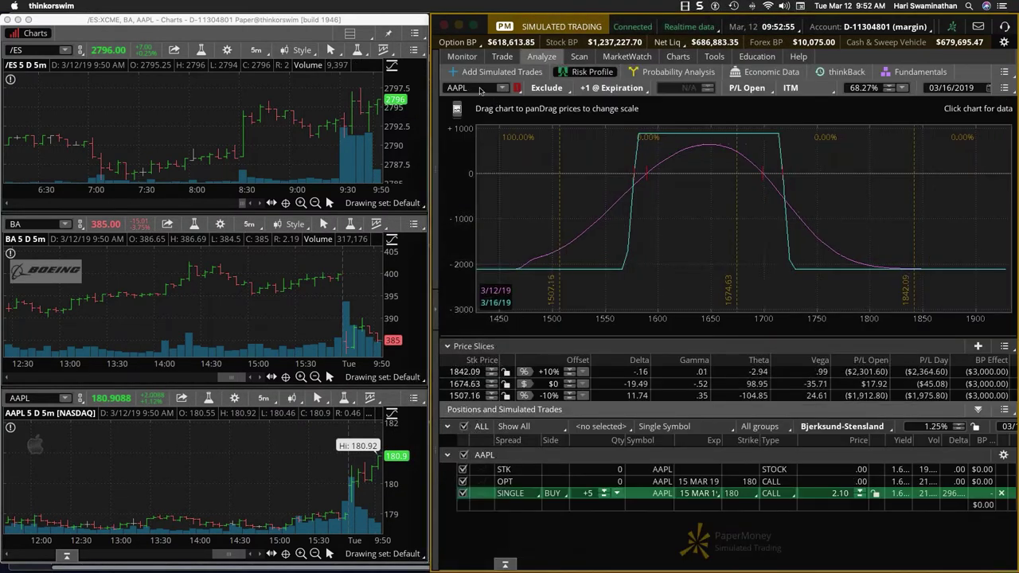
- Load SPX for analysis and expand its 15 MAR 19 option chain
{"action": "left_click", "coordinate": [480, 89]}
{"action": "type", "text": "SPX"}
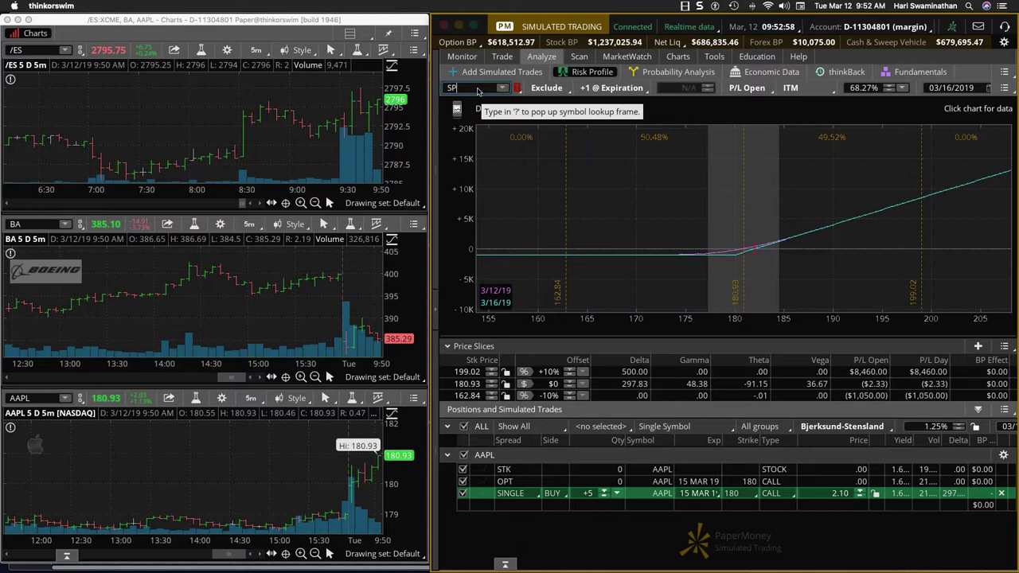
{"action": "key", "text": "Return"}
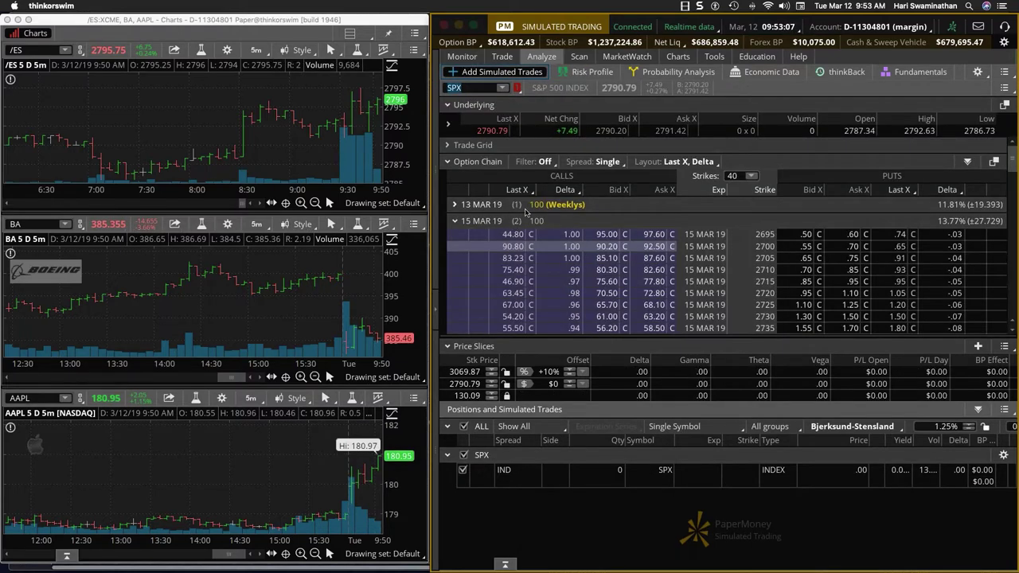
{"action": "left_click", "coordinate": [454, 221]}
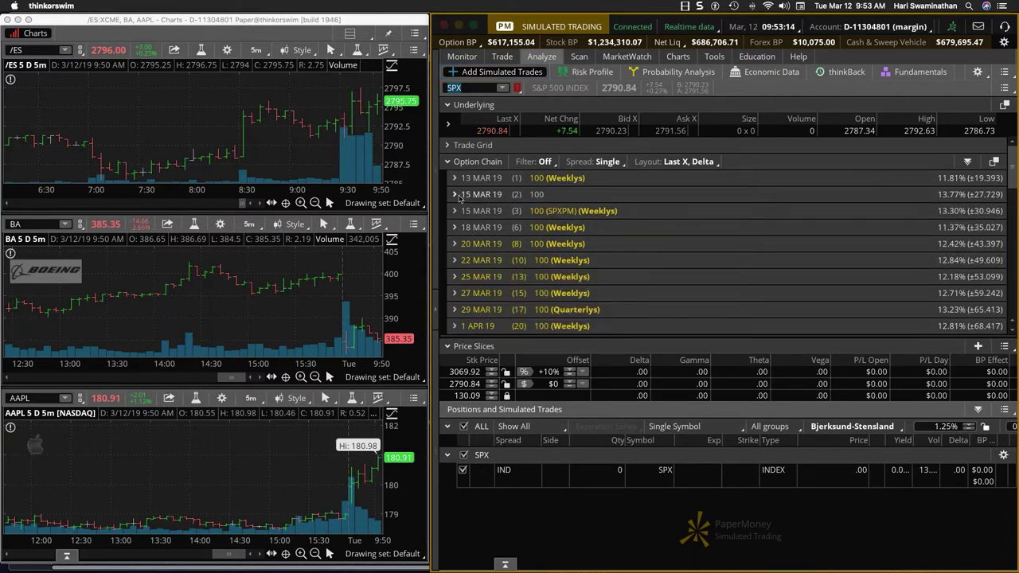
{"action": "left_click", "coordinate": [455, 196]}
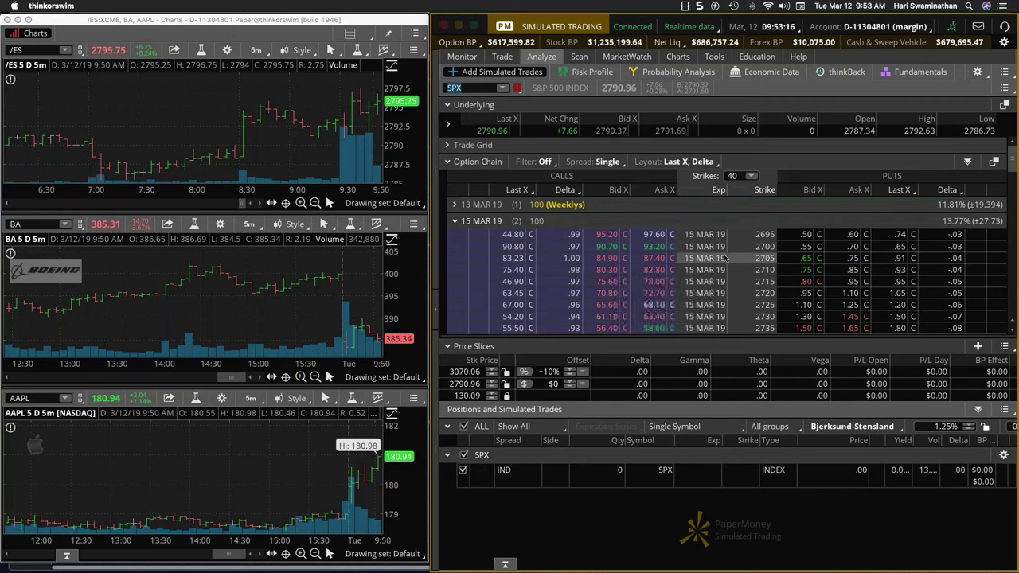
- Add a simulated buy of the SPX 15 MAR 19 2800 call and set its quantity to 3
{"action": "scroll", "coordinate": [724, 257], "scroll_direction": "down", "scroll_amount": 3}
{"action": "scroll", "coordinate": [726, 258], "scroll_direction": "down", "scroll_amount": 4}
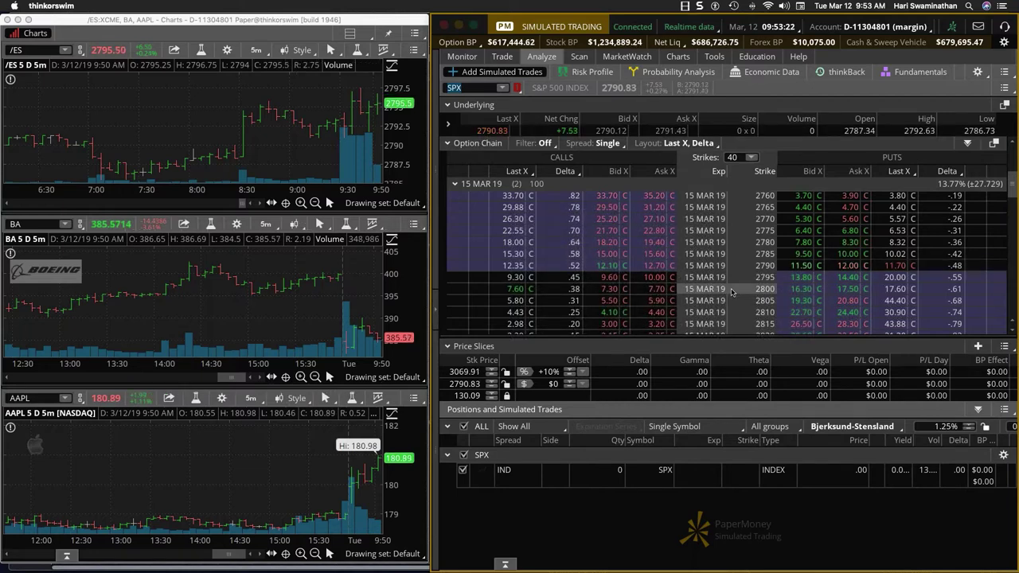
{"action": "left_click", "coordinate": [596, 292]}
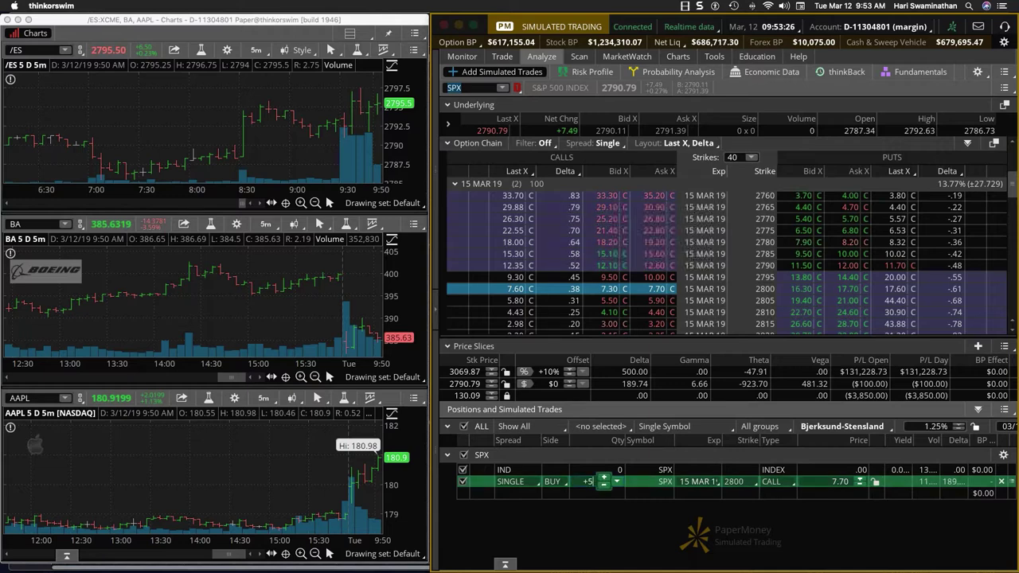
{"action": "key", "text": "Down"}
{"action": "key", "text": "Down"}
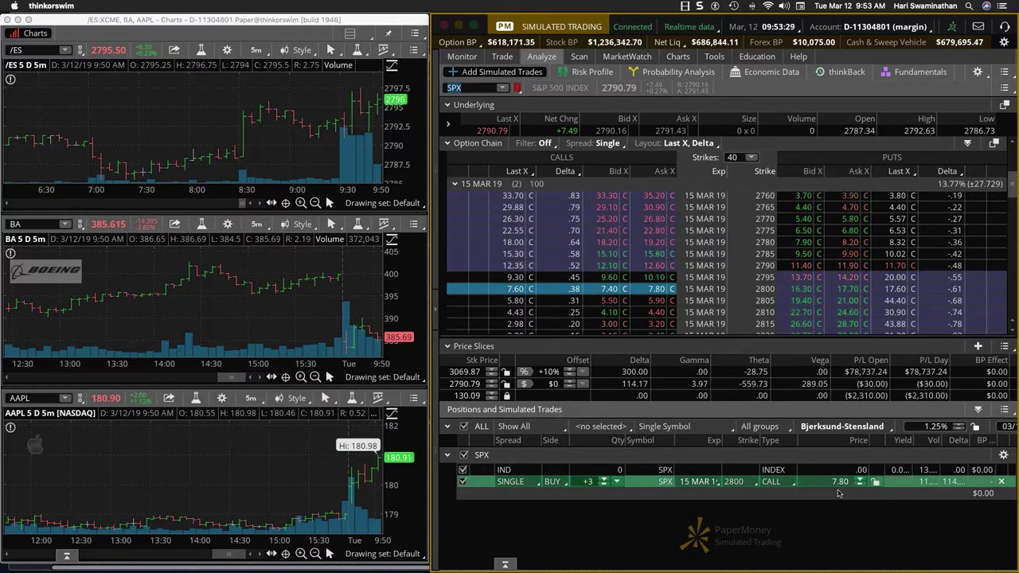
- Create a duplicate order from the simulated SPX 2800 call trade and send it at a 7.80 limit
{"action": "right_click", "coordinate": [541, 483]}
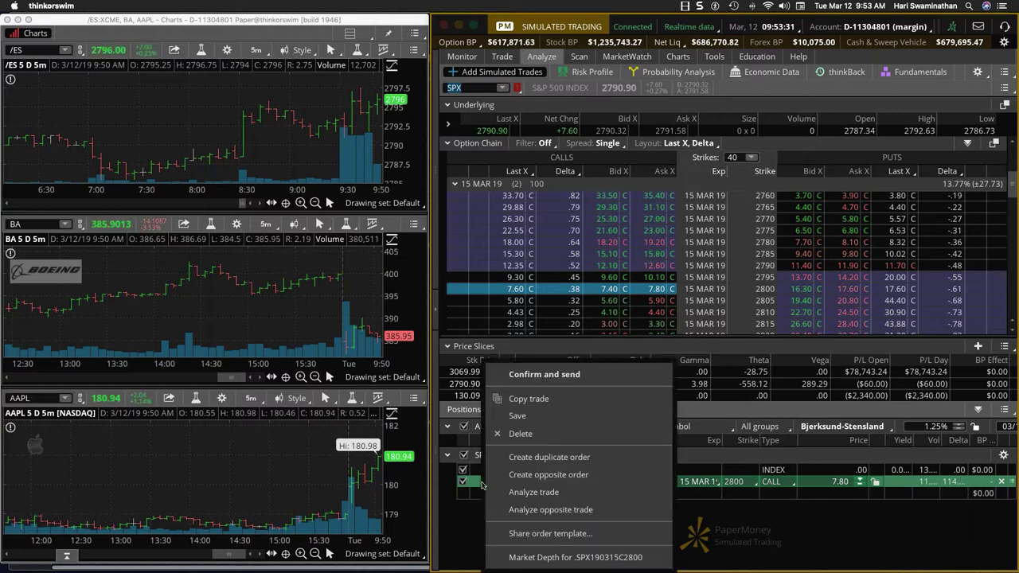
{"action": "left_click", "coordinate": [549, 458]}
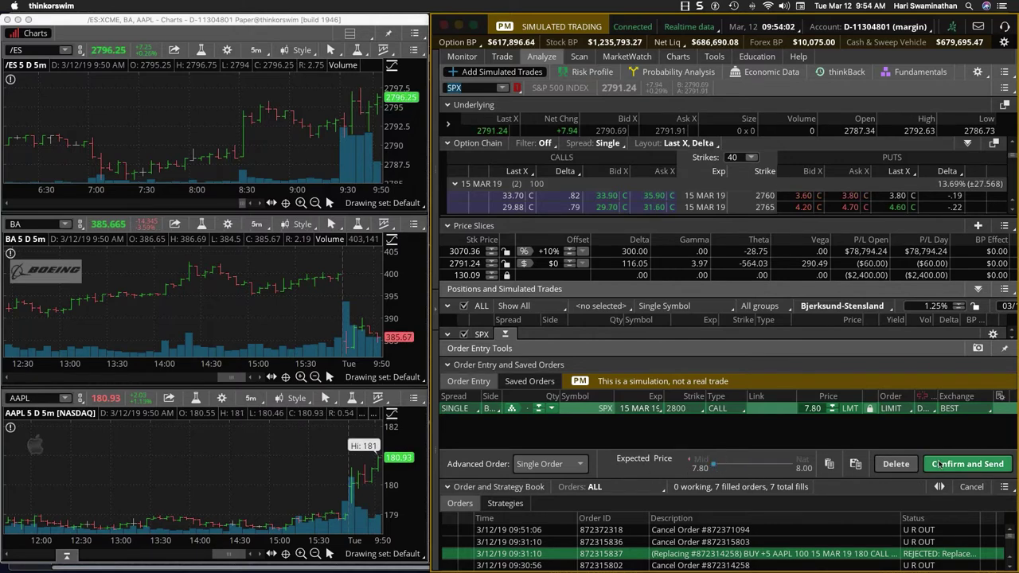
{"action": "left_click", "coordinate": [940, 464]}
{"action": "left_click", "coordinate": [972, 457]}
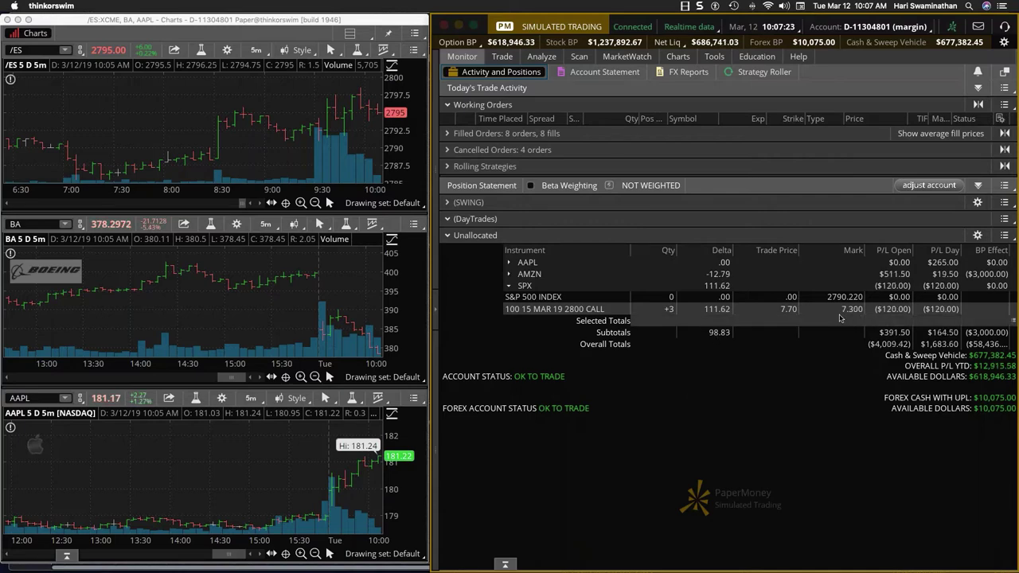
- From the SPX 2800 call position, create another buy order and send it at the 7.30 mid-price limit
{"action": "right_click", "coordinate": [585, 310]}
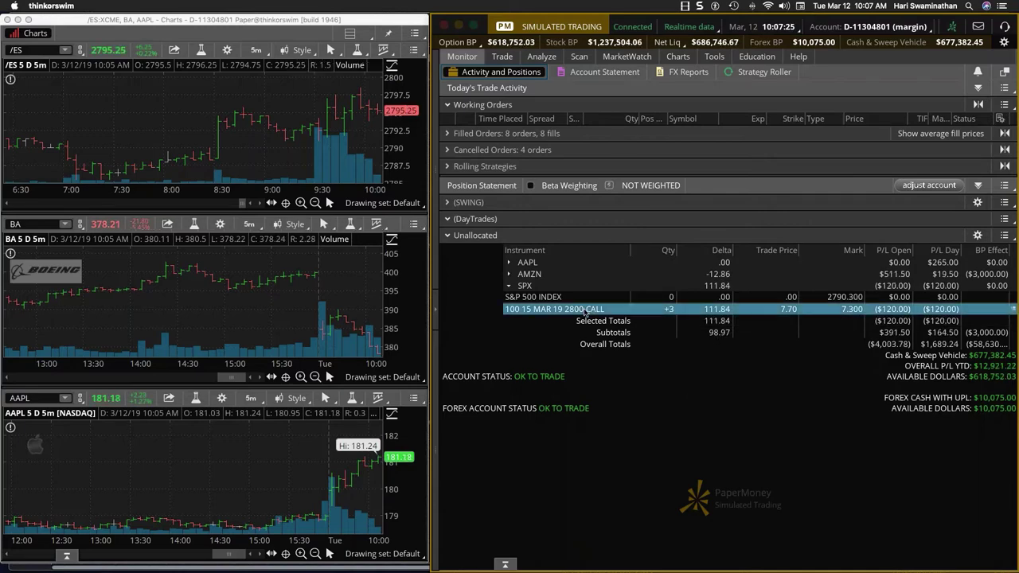
{"action": "left_click", "coordinate": [637, 302]}
{"action": "left_click", "coordinate": [716, 468]}
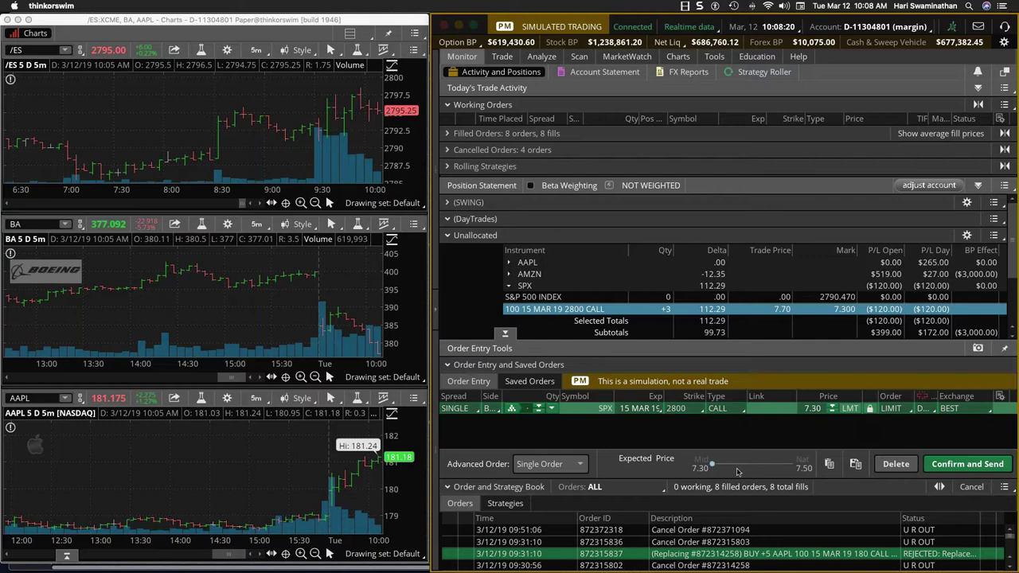
{"action": "left_click", "coordinate": [959, 464]}
{"action": "left_click", "coordinate": [948, 464]}
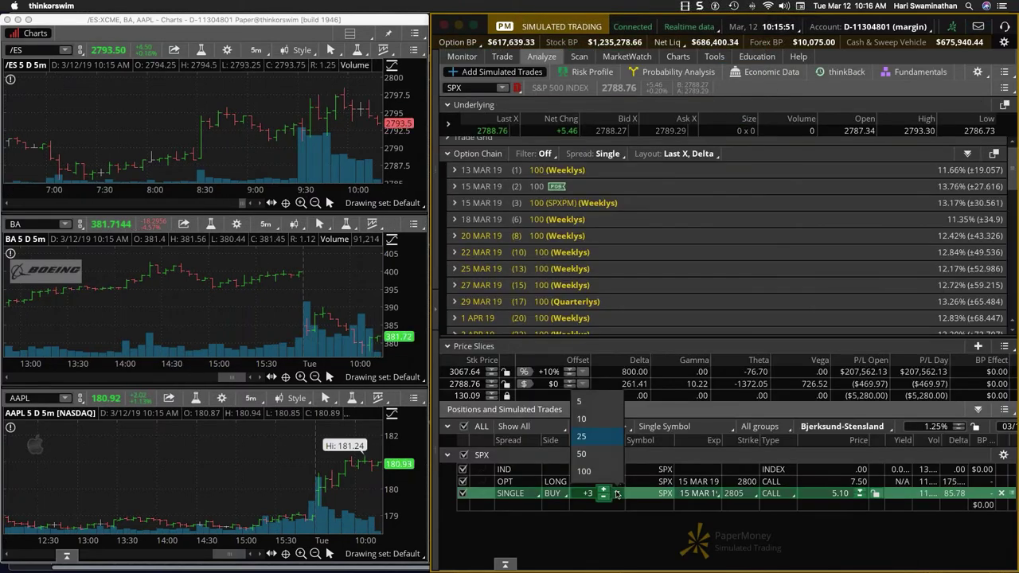
- Set the simulated SPX 15 MAR 19 2805 call trade's quantity to 5 and switch its side
{"action": "left_click", "coordinate": [599, 515]}
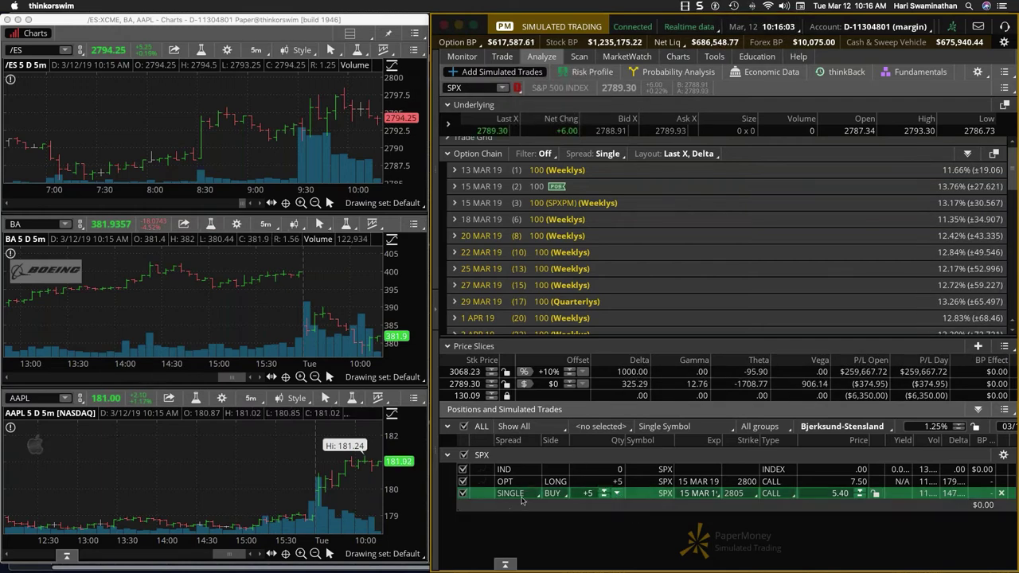
{"action": "left_click", "coordinate": [554, 494]}
{"action": "left_click", "coordinate": [549, 531]}
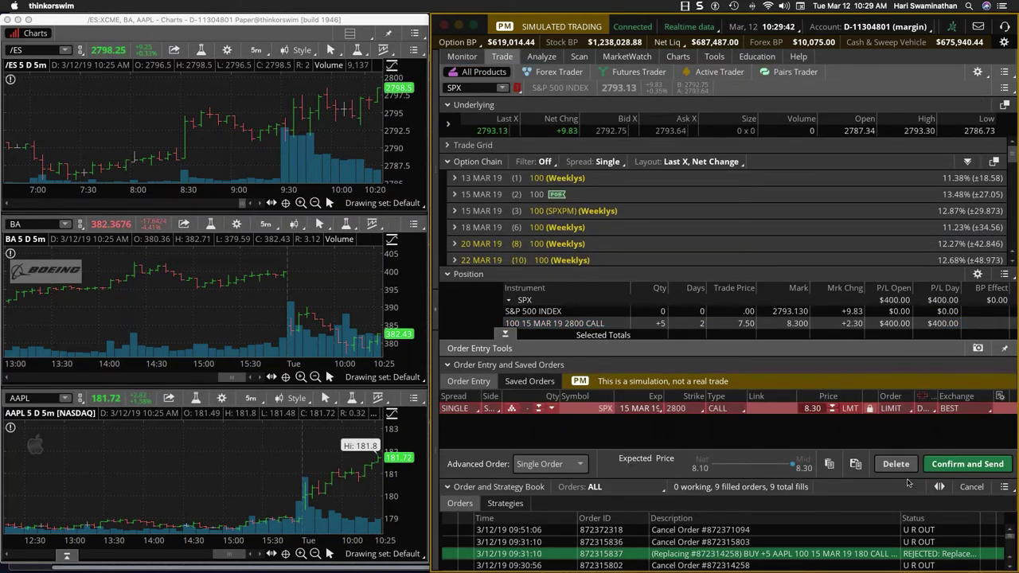
- Send the closing order for the five SPX 2800 calls at an 8.30 limit and return to the account positions
{"action": "left_click", "coordinate": [952, 465]}
{"action": "left_click", "coordinate": [971, 460]}
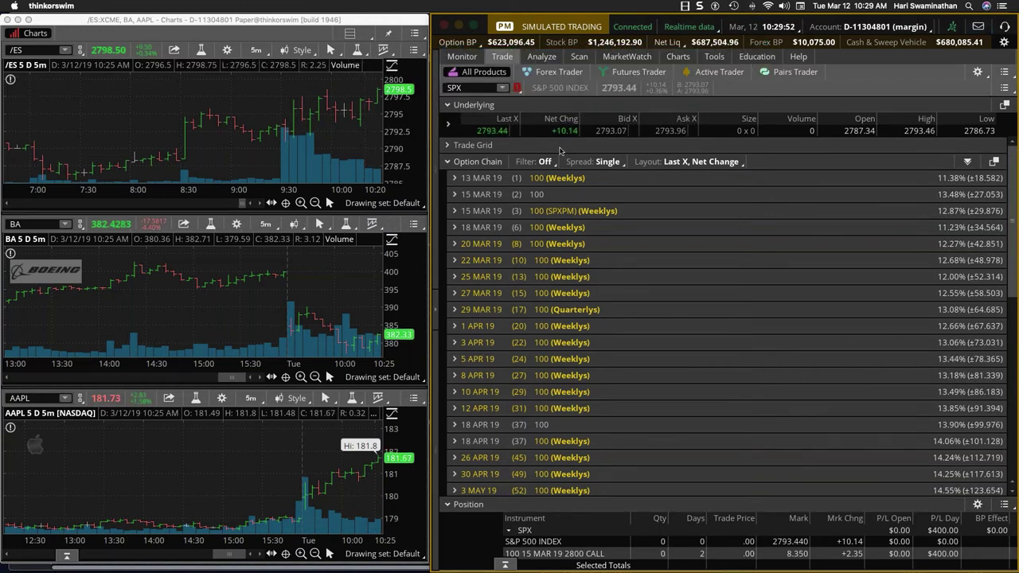
{"action": "left_click", "coordinate": [476, 57]}
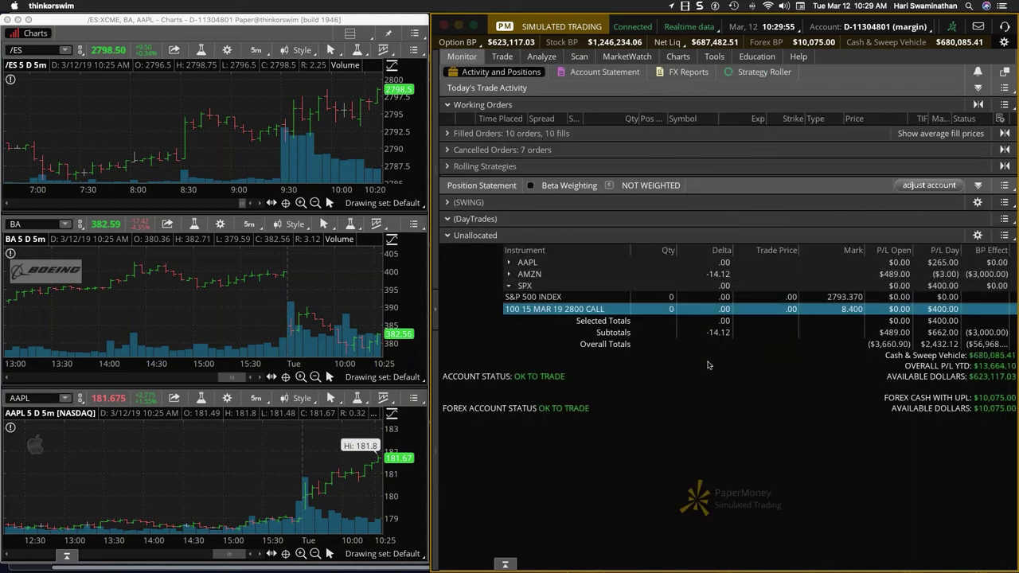